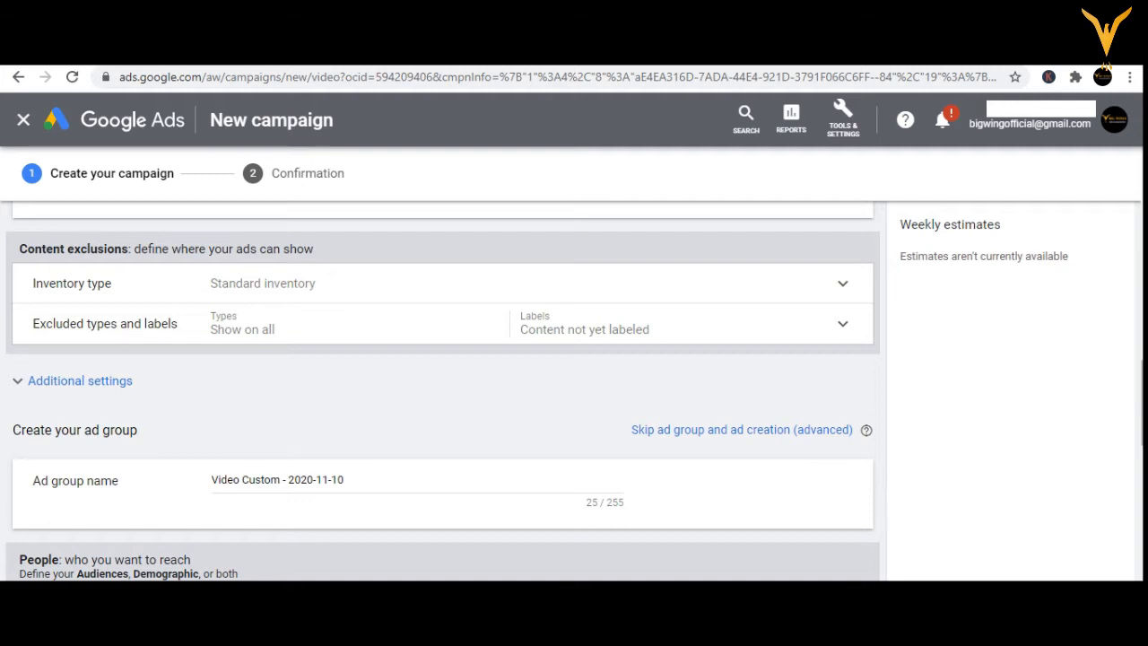
# - Examine the inventory type options under content exclusions and the comparison of expanded, standard and limited inventory
pyautogui.scroll(3, 1007, 487)
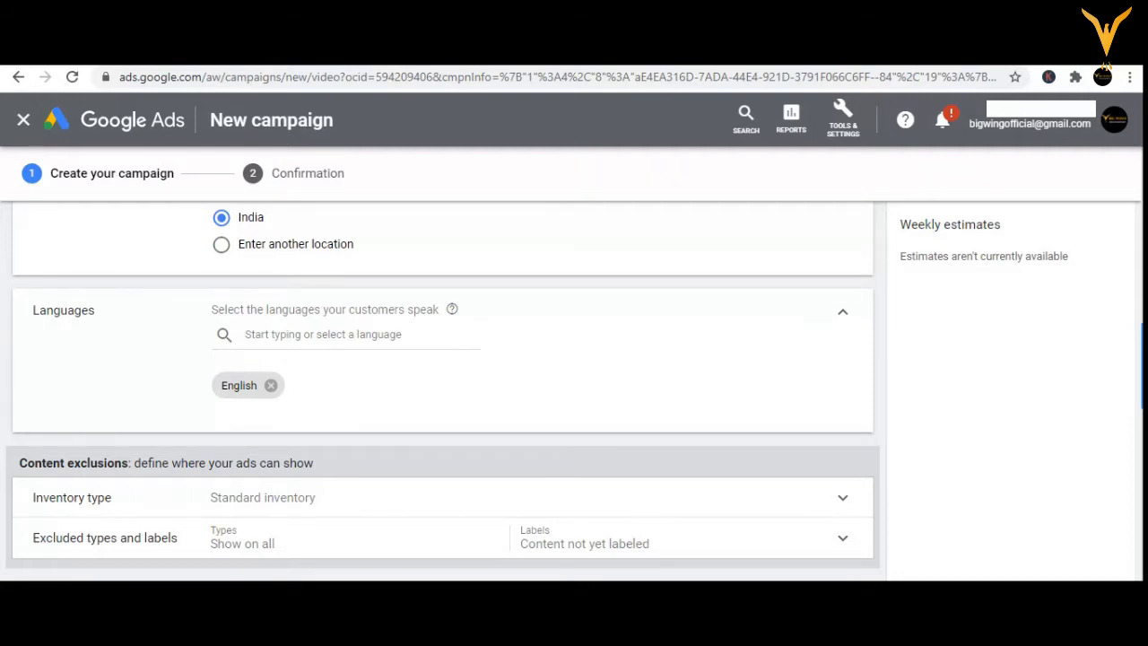
pyautogui.scroll(-3, 443, 386)
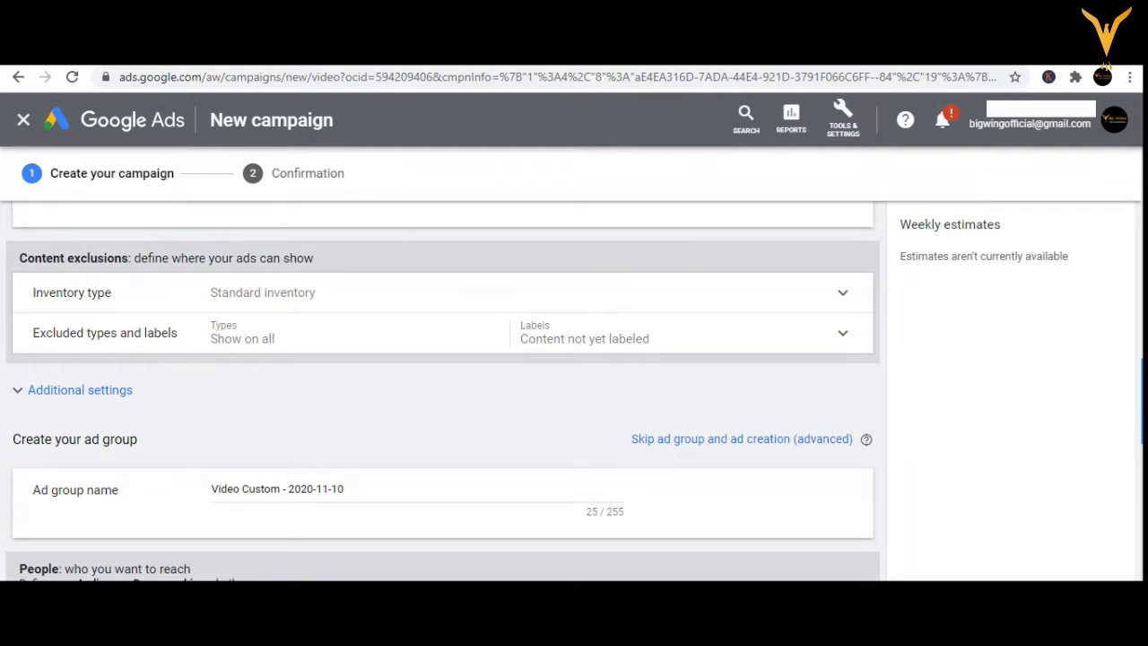
pyautogui.click(836, 297)
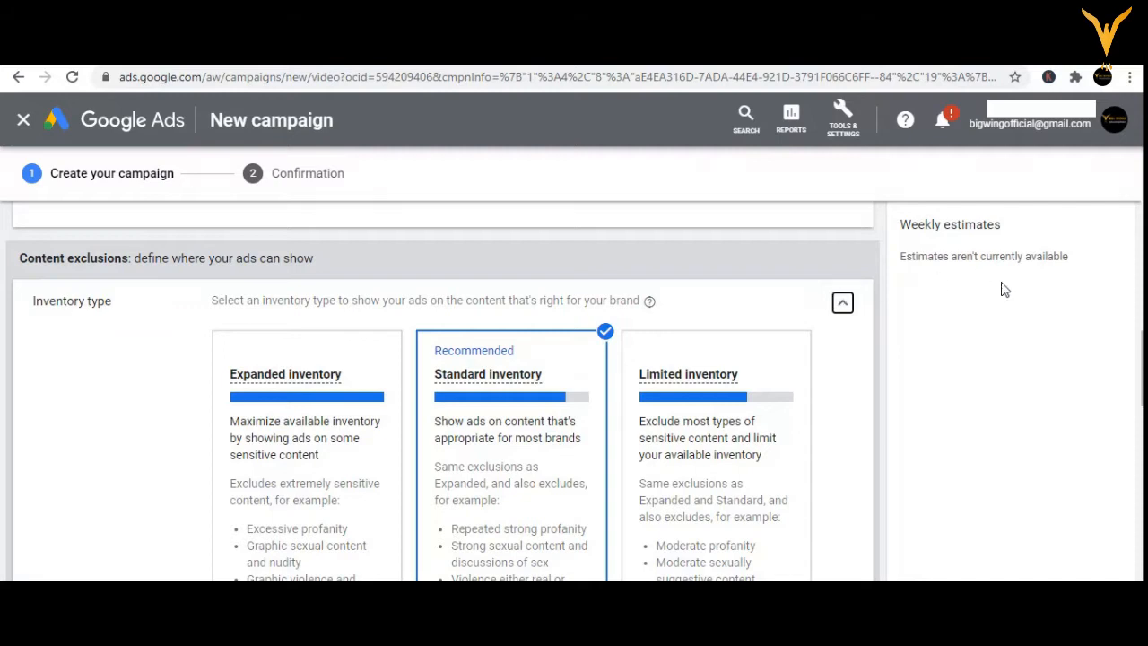
pyautogui.moveTo(1143, 368); pyautogui.dragTo(1143, 384)
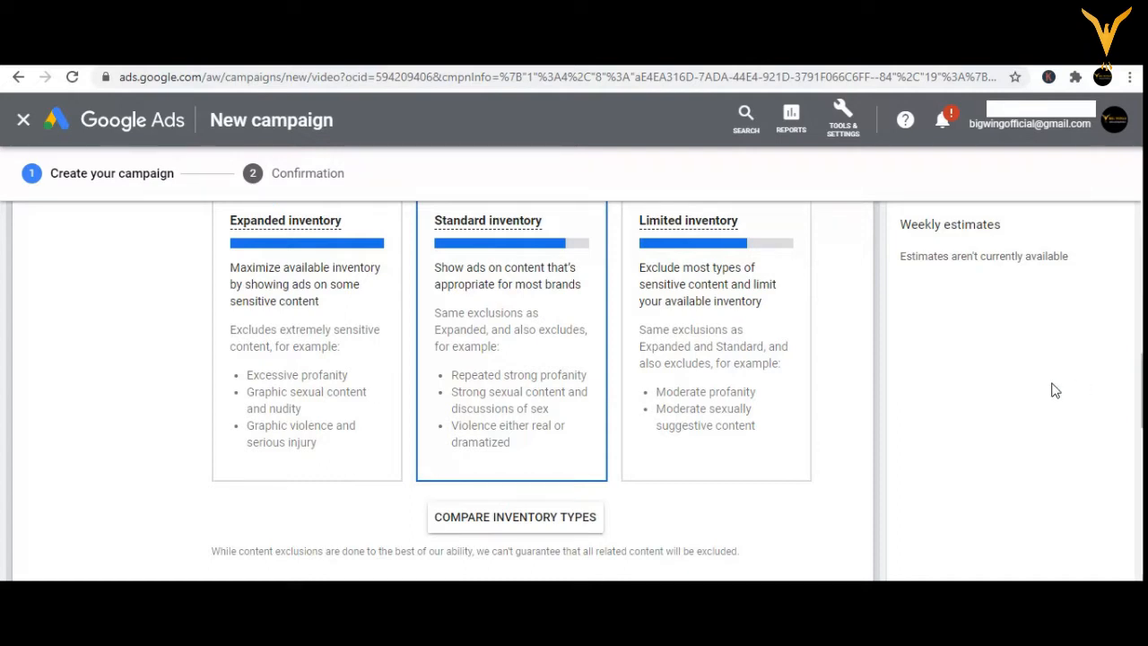
pyautogui.click(574, 528)
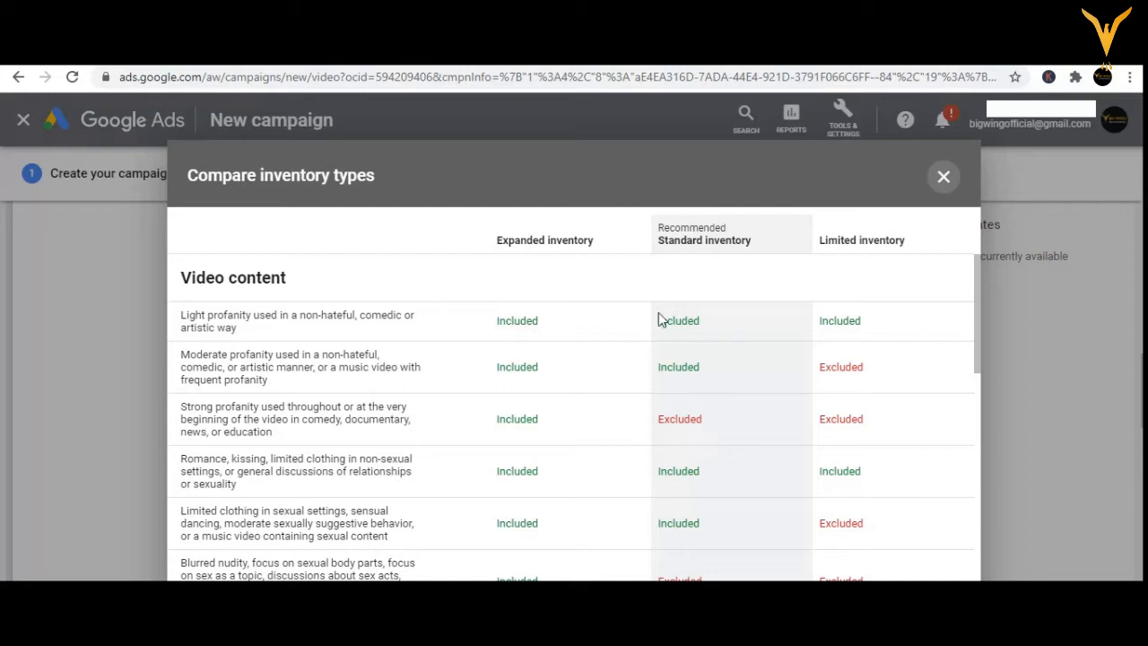
pyautogui.click(971, 320)
pyautogui.moveTo(974, 350); pyautogui.dragTo(978, 421)
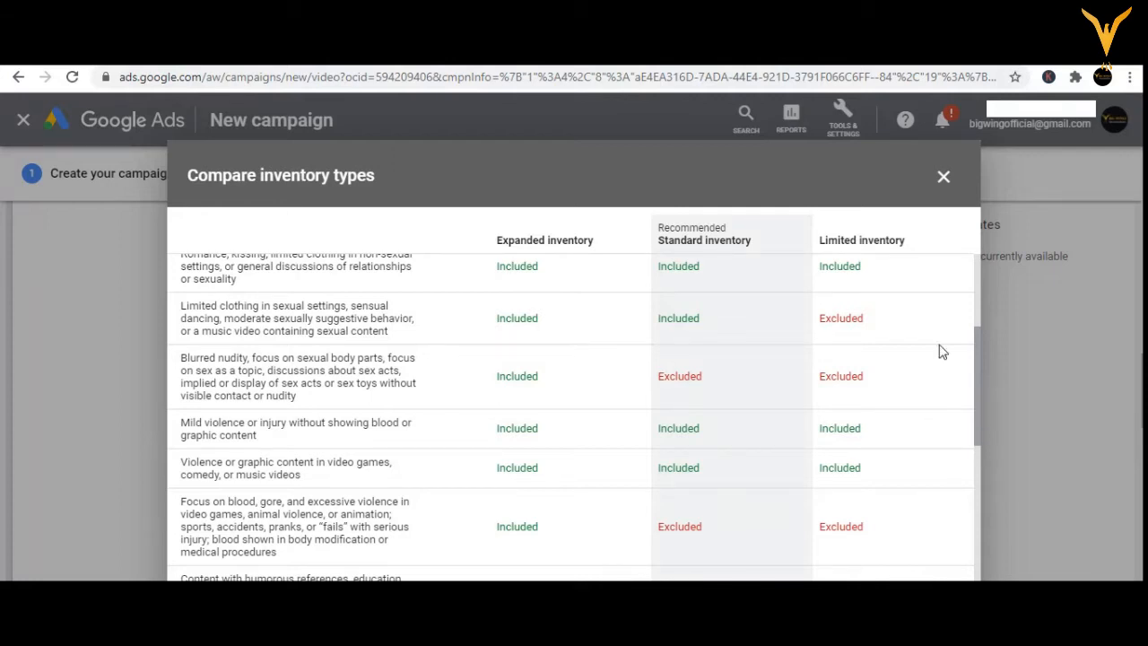
pyautogui.click(945, 177)
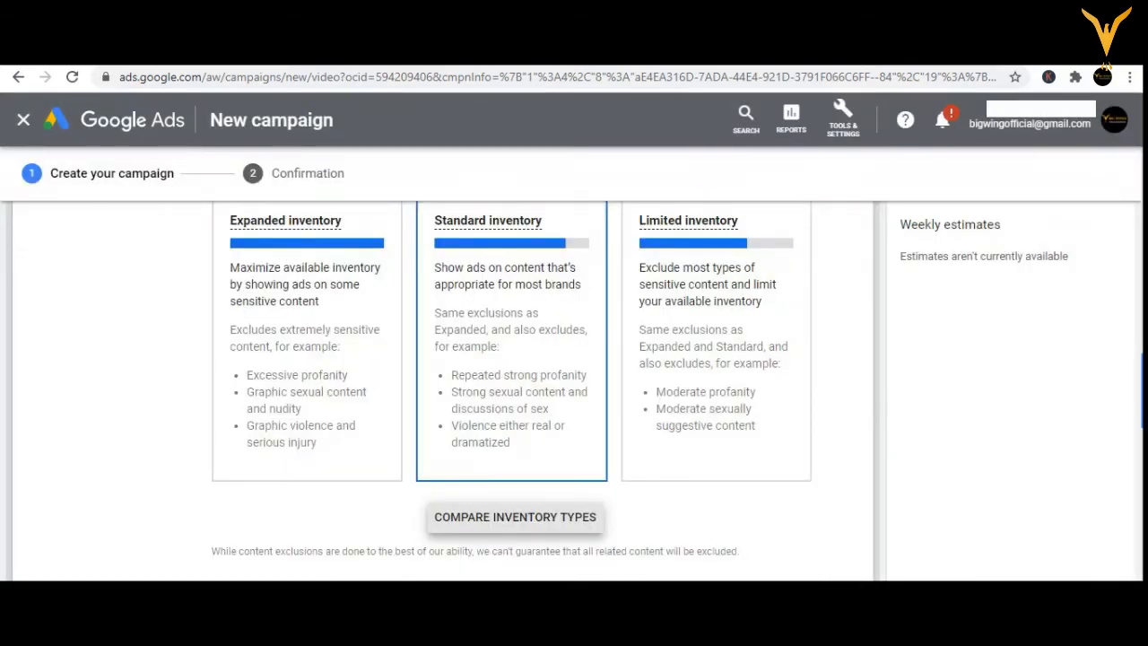
# - Examine the content types and digital content labels that can be excluded from the campaign
pyautogui.moveTo(1141, 417); pyautogui.dragTo(1141, 438)
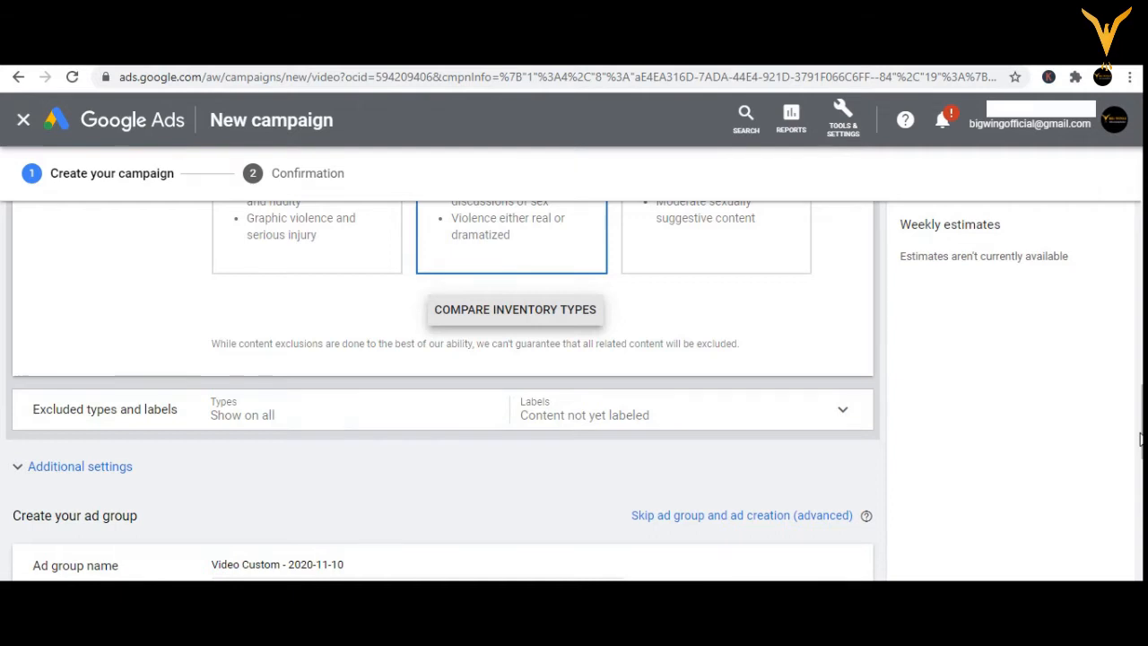
pyautogui.click(844, 414)
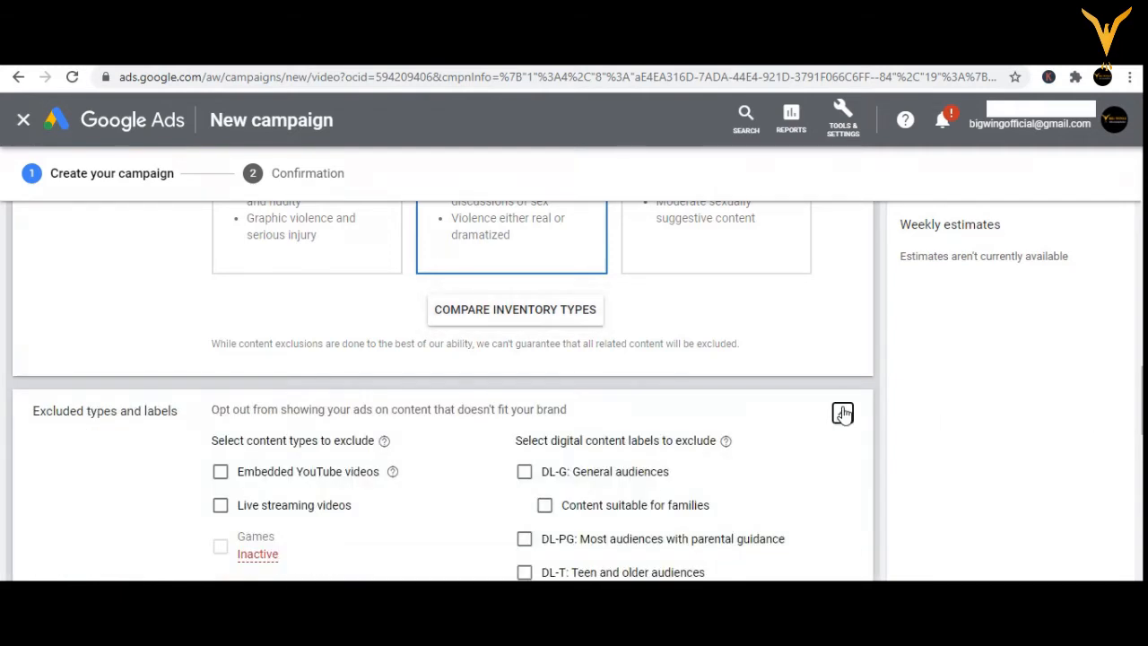
pyautogui.scroll(-2, 1143, 413)
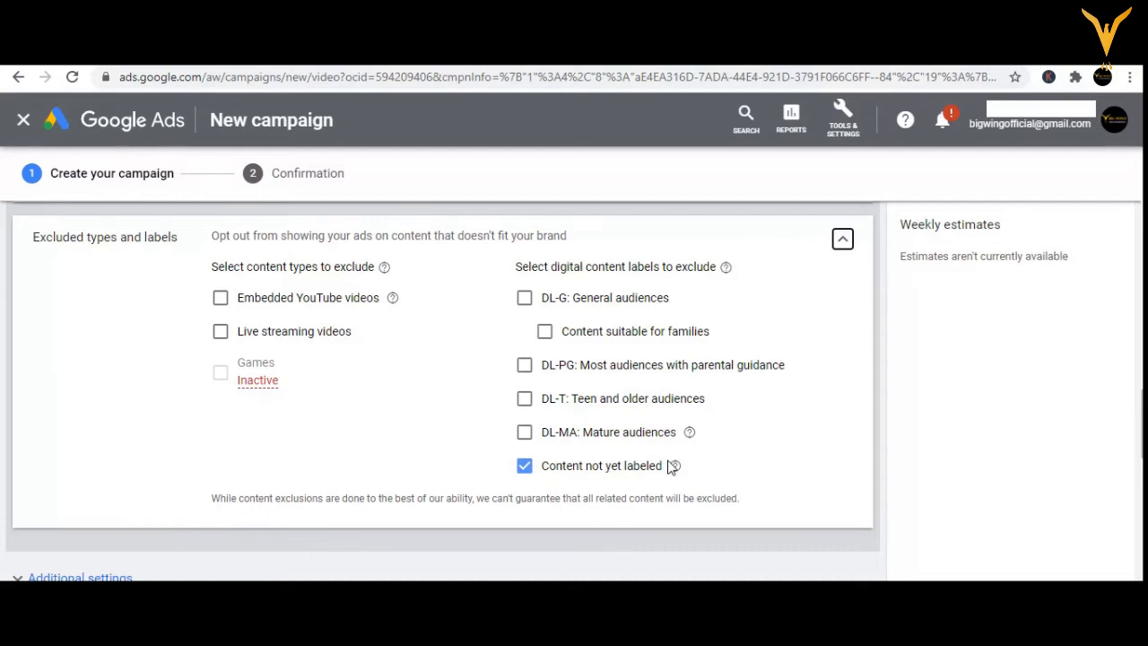
pyautogui.scroll(-1, 1026, 400)
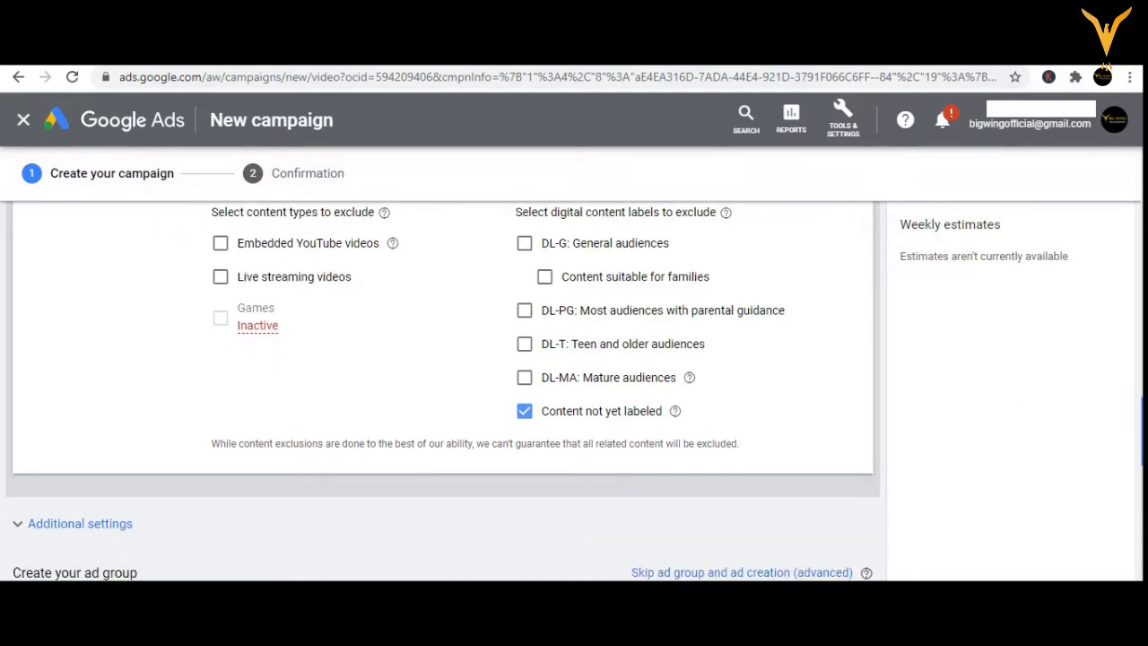
pyautogui.scroll(3, 1025, 400)
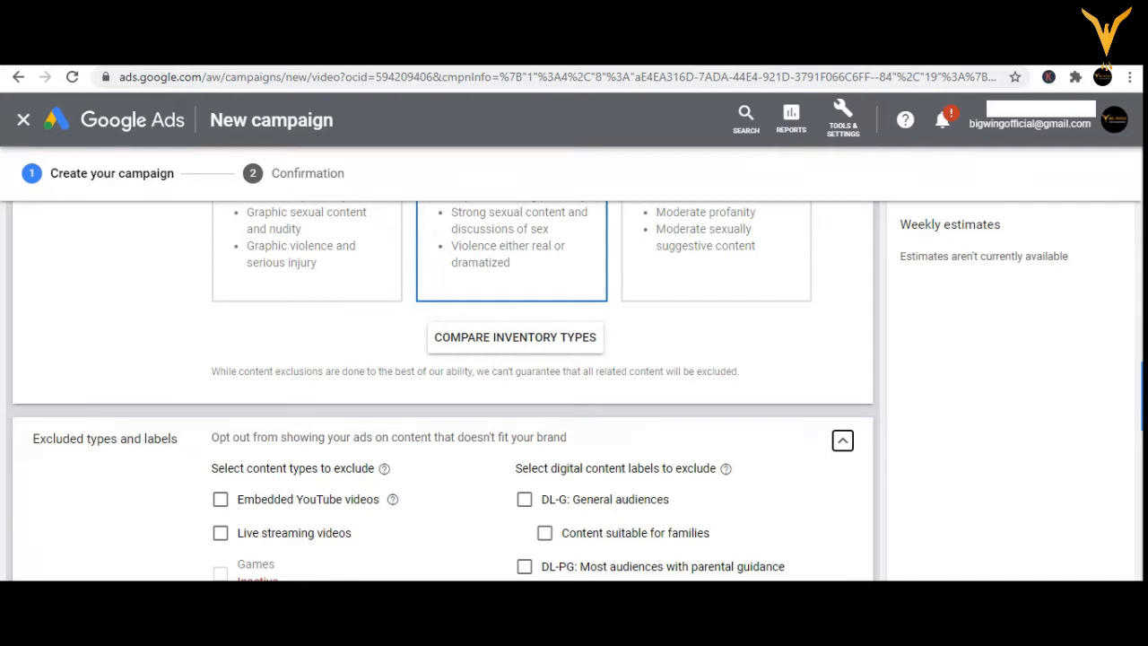
pyautogui.scroll(3, 443, 390)
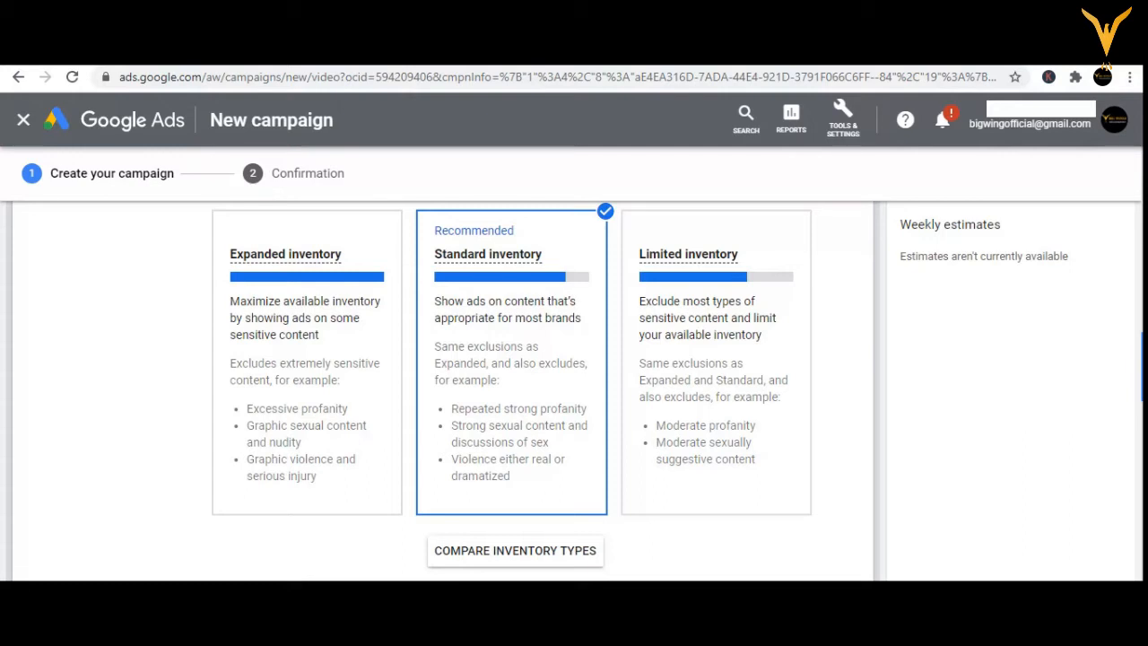
pyautogui.scroll(-4, 443, 390)
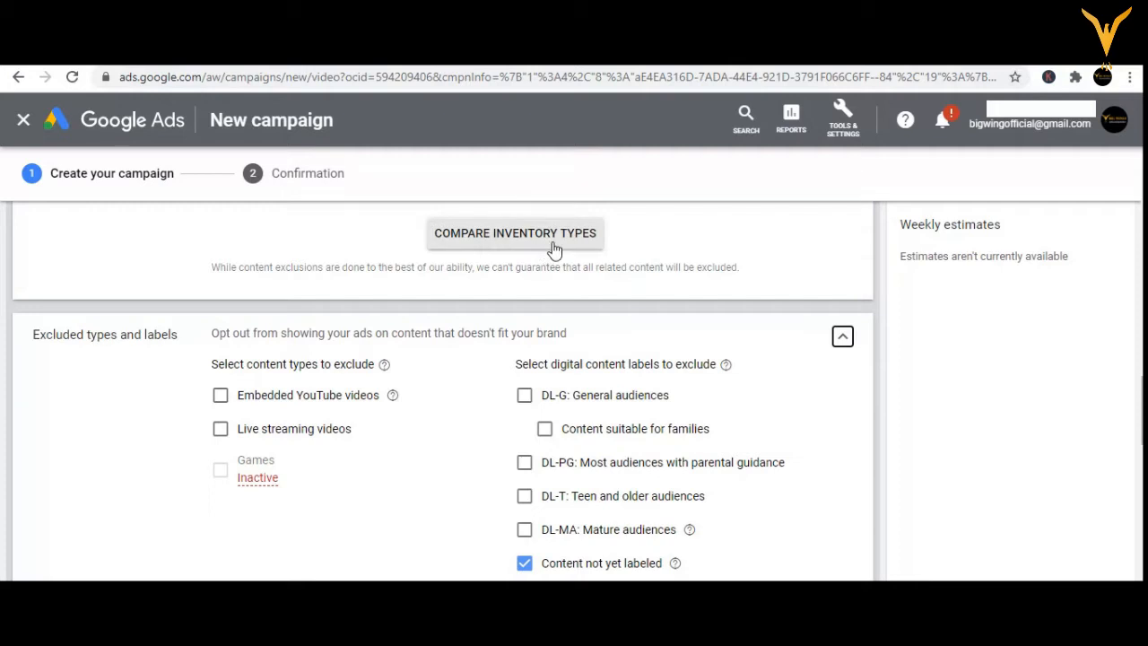
pyautogui.scroll(-3, 1141, 399)
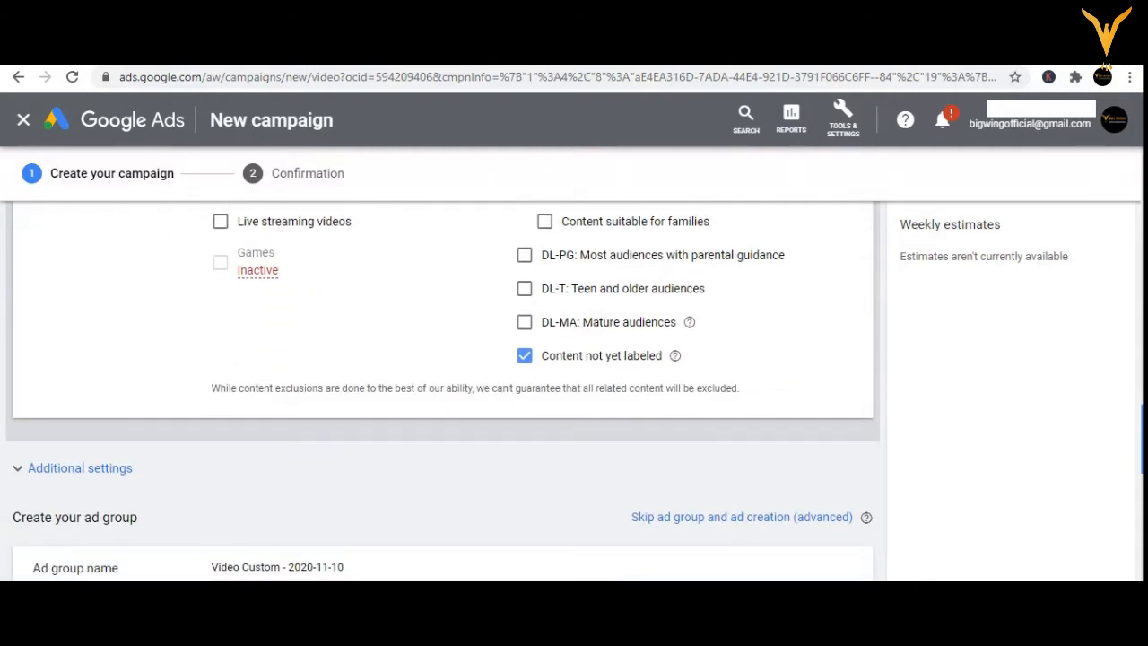
# - Expand the campaign's additional settings and examine the conversion tracking and device options
pyautogui.scroll(-3, 1141, 399)
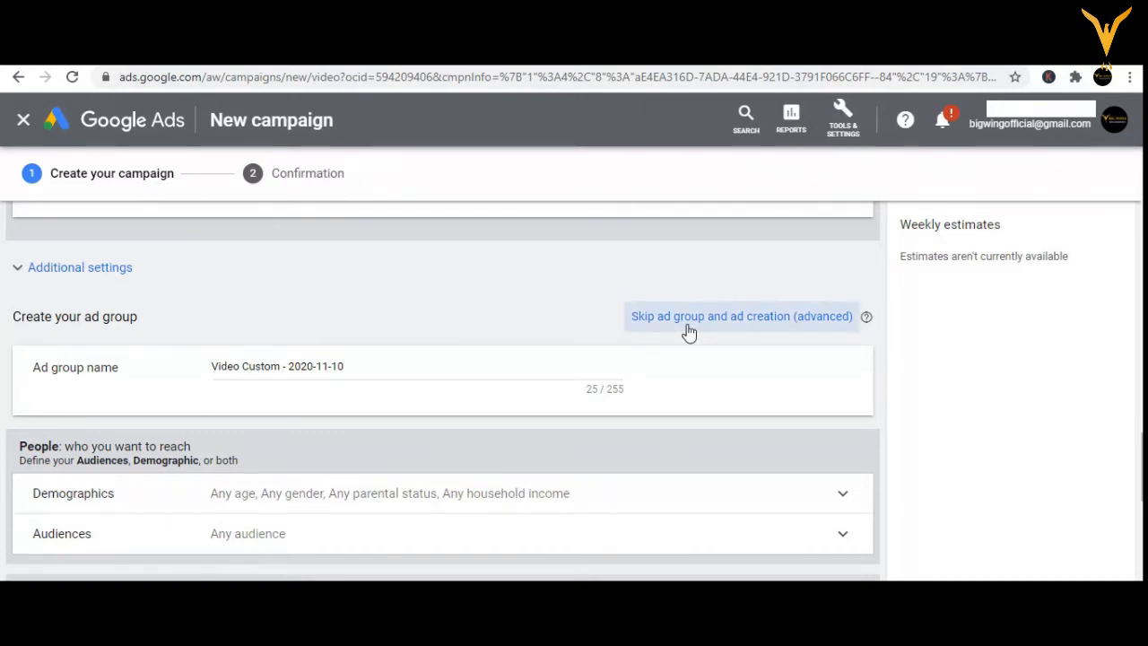
pyautogui.scroll(-1, 1125, 515)
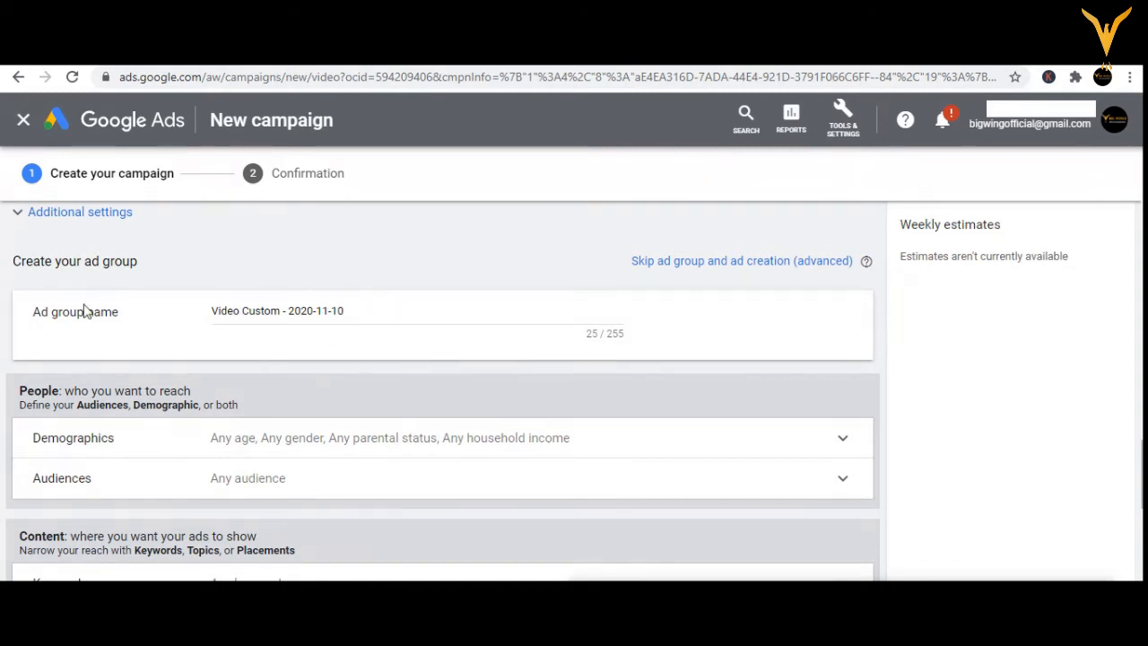
pyautogui.click(14, 215)
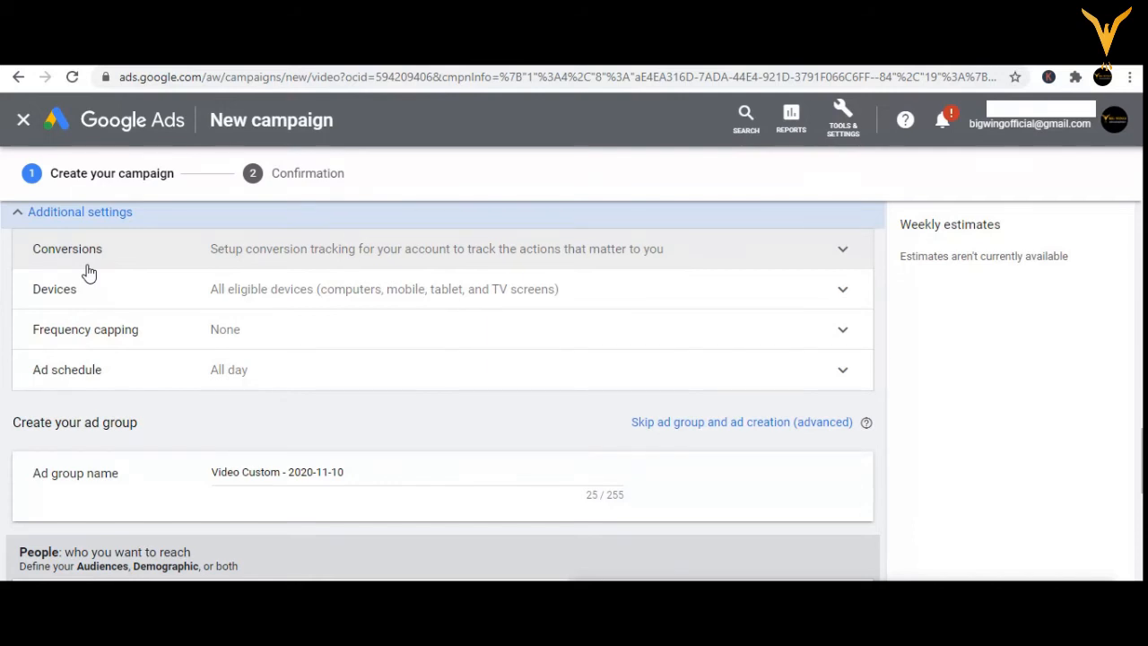
pyautogui.click(812, 272)
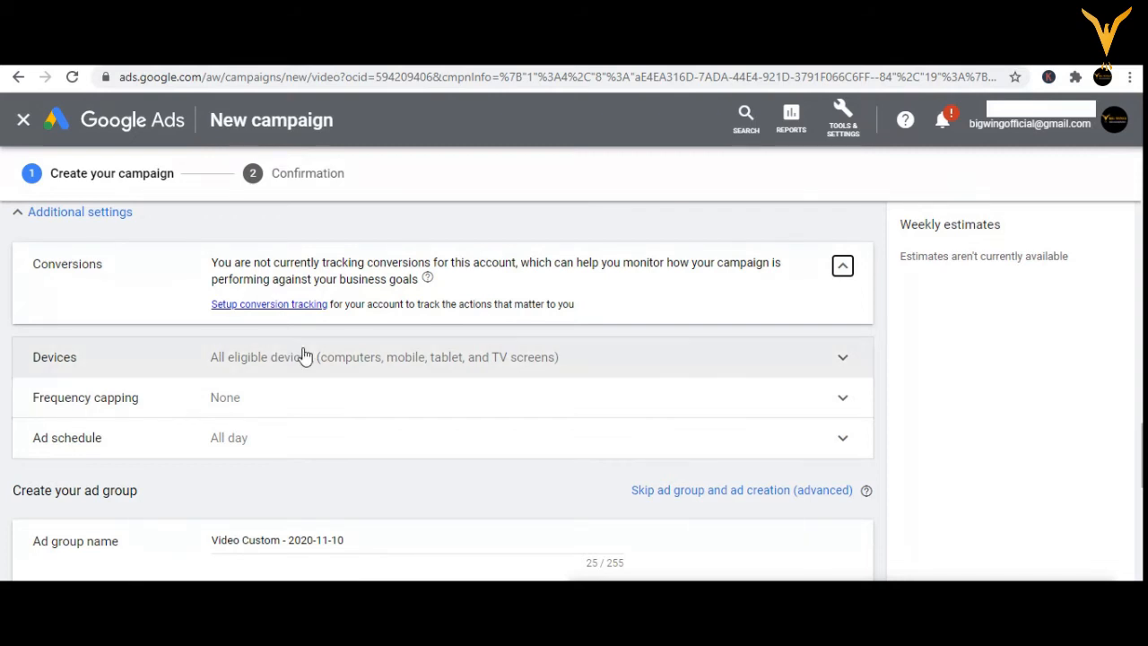
pyautogui.click(673, 361)
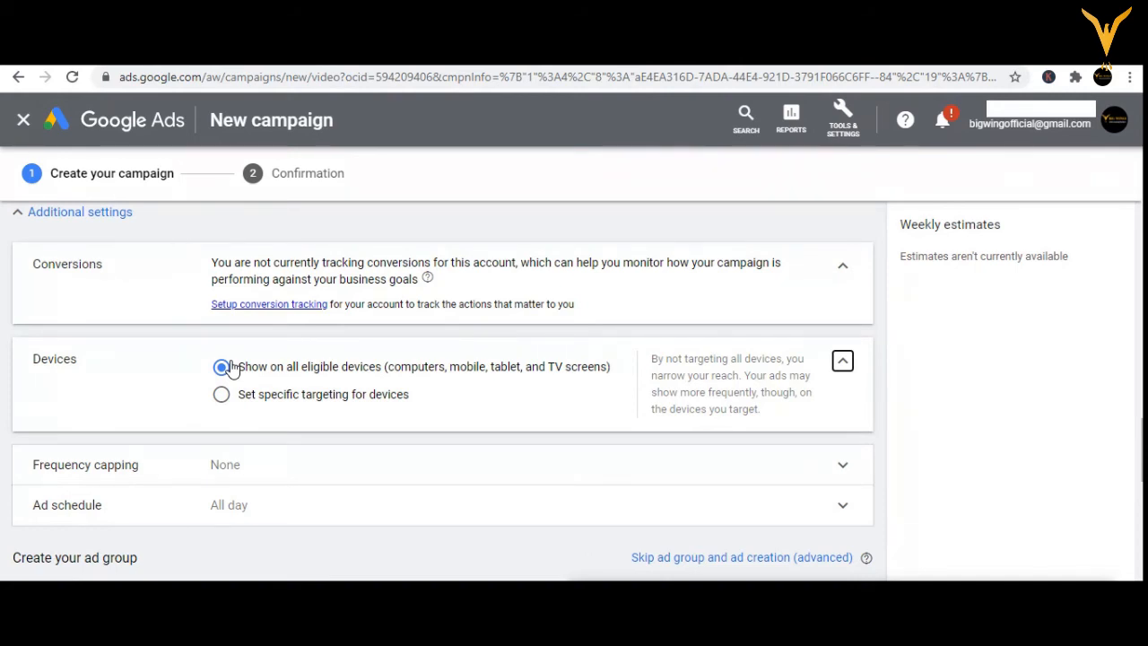
# - Try specific targeting for devices, dismiss the error, and return to showing ads on all eligible devices
pyautogui.click(221, 396)
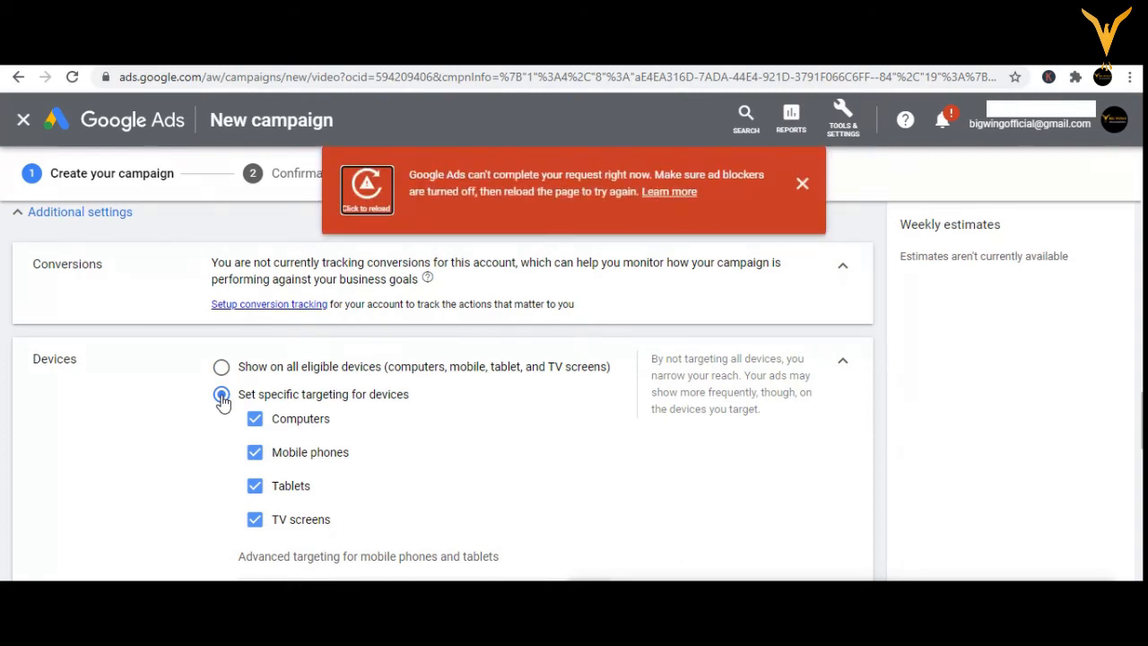
pyautogui.click(802, 184)
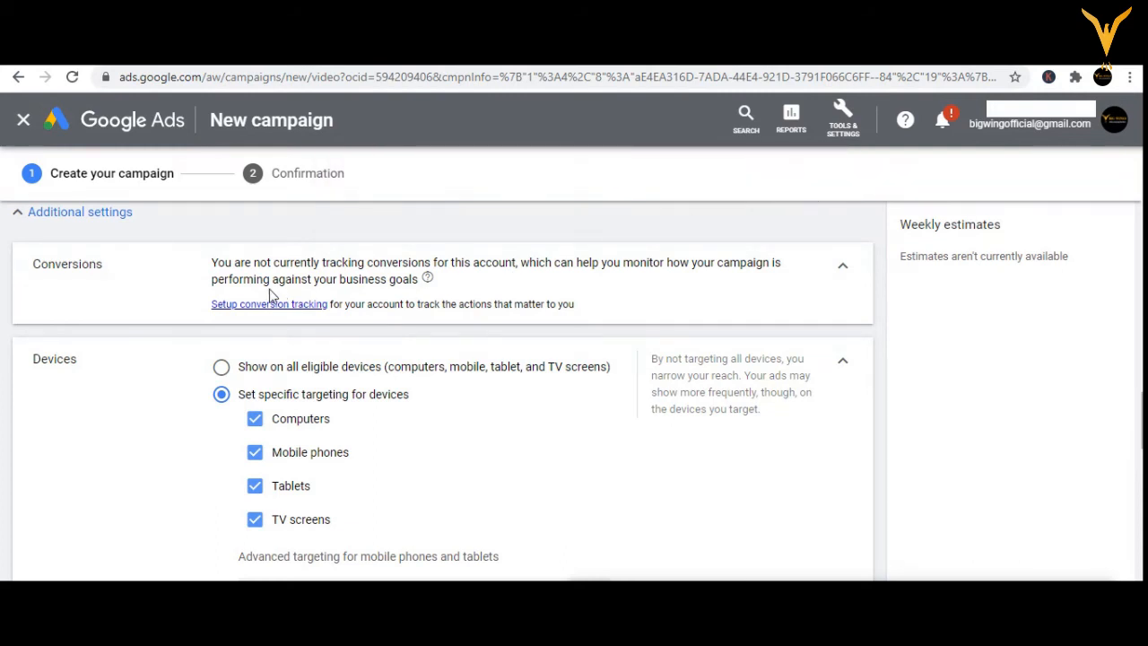
pyautogui.click(221, 369)
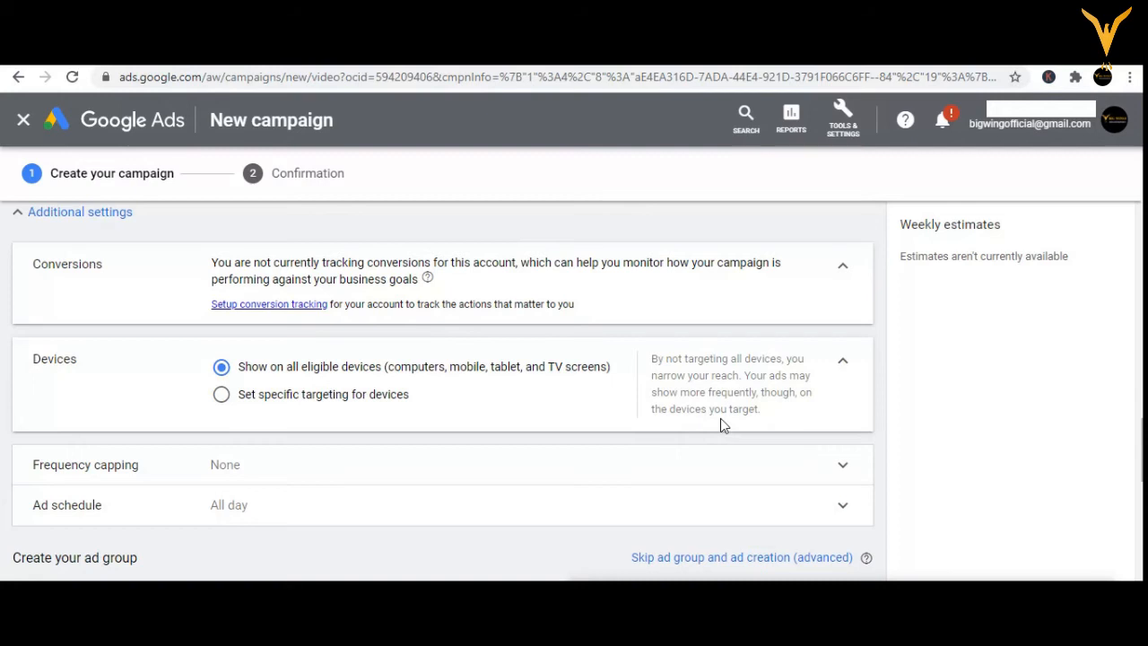
# - Enable the impression frequency cap and limit it to 12 impressions per week
pyautogui.click(847, 465)
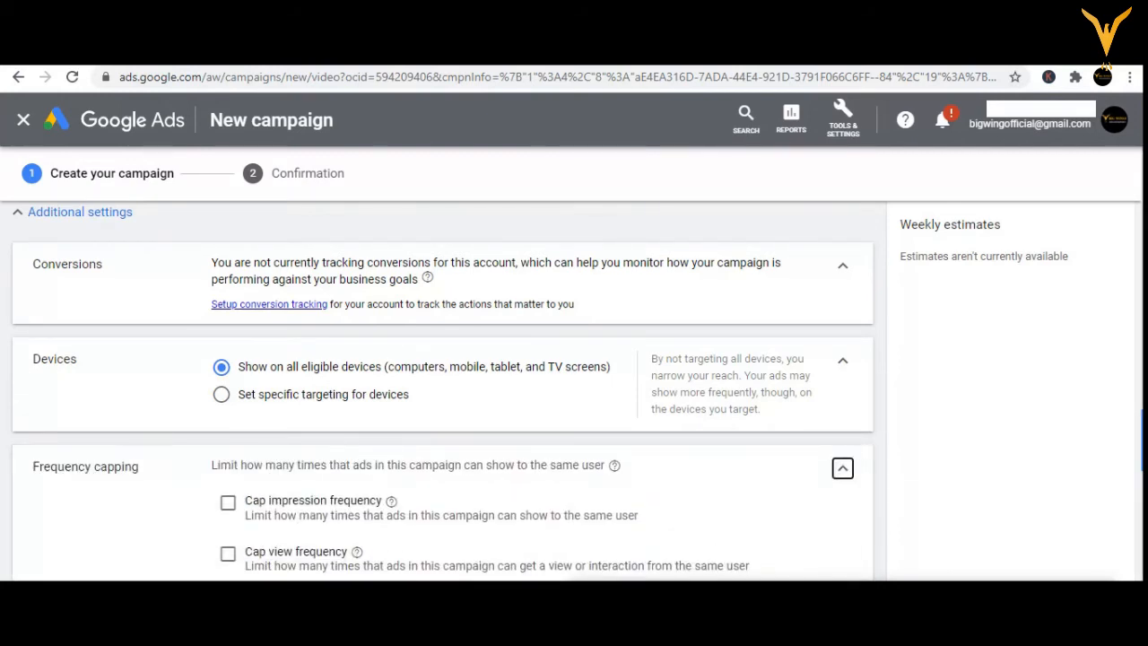
pyautogui.scroll(-2, 443, 391)
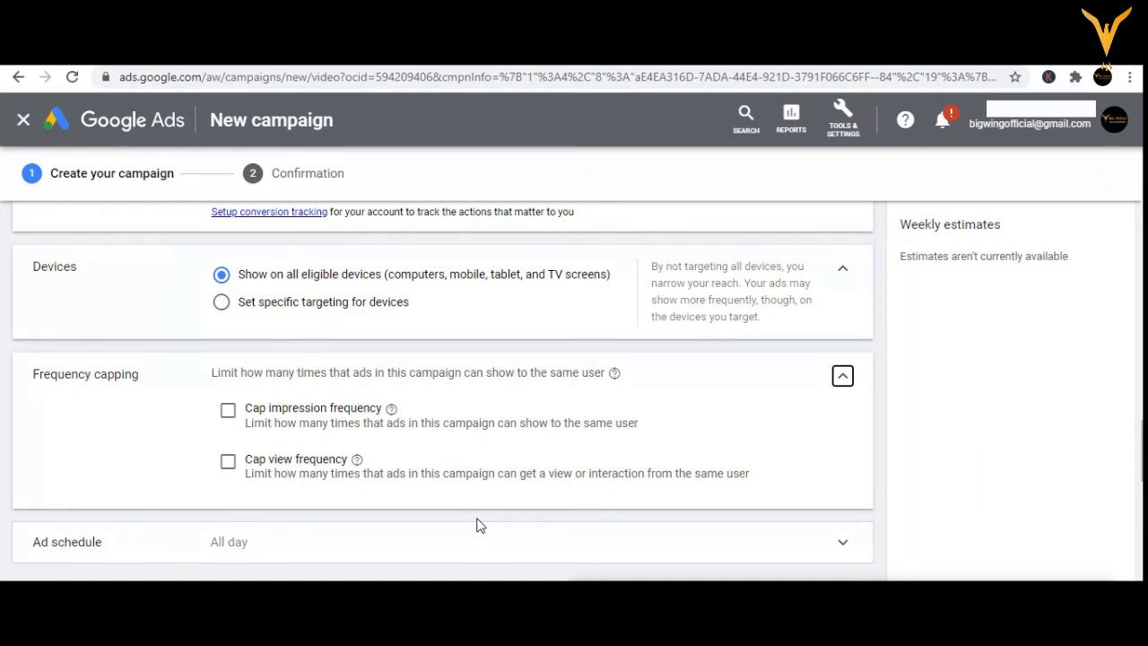
pyautogui.click(228, 411)
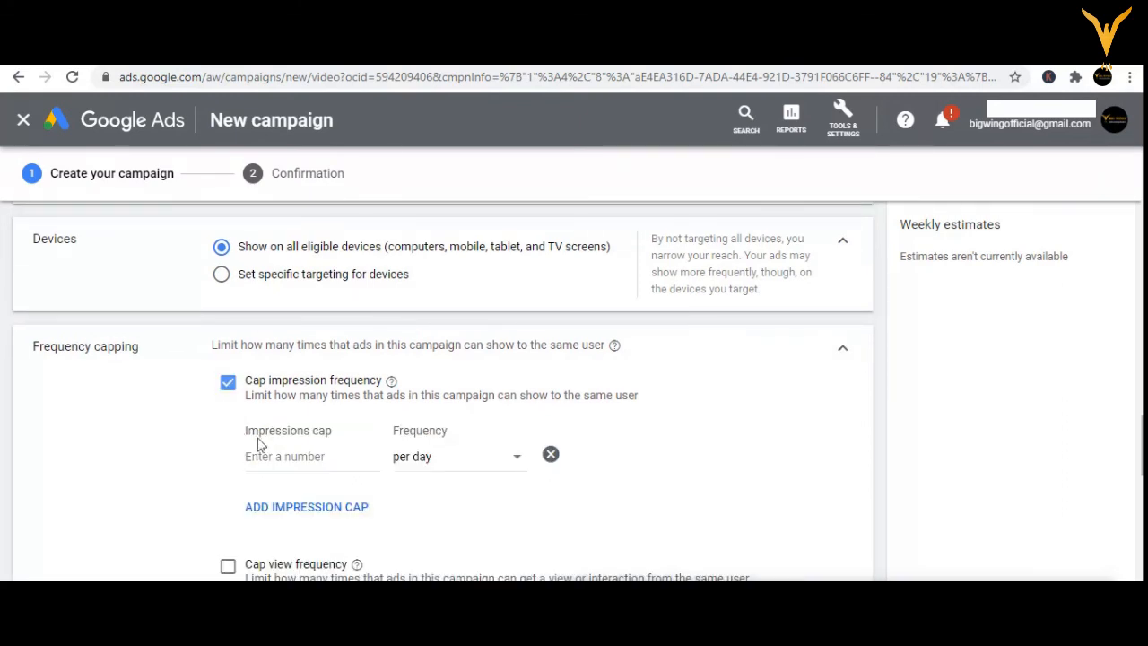
pyautogui.click(309, 457)
pyautogui.write('12')
pyautogui.click(551, 456)
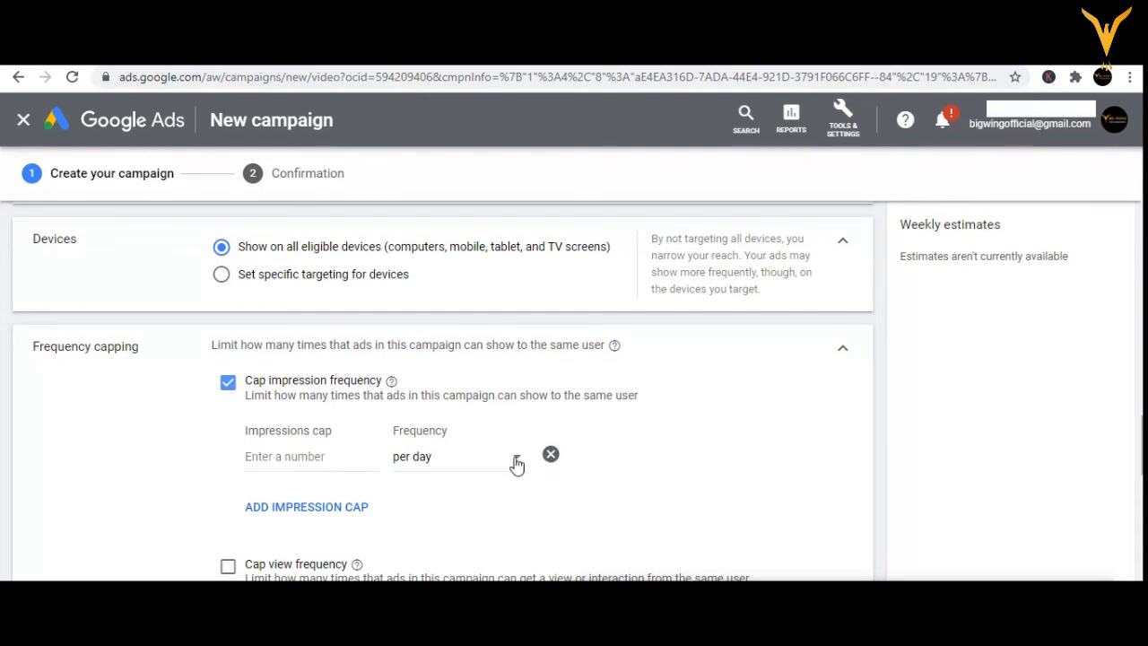
pyautogui.click(328, 457)
pyautogui.write('12')
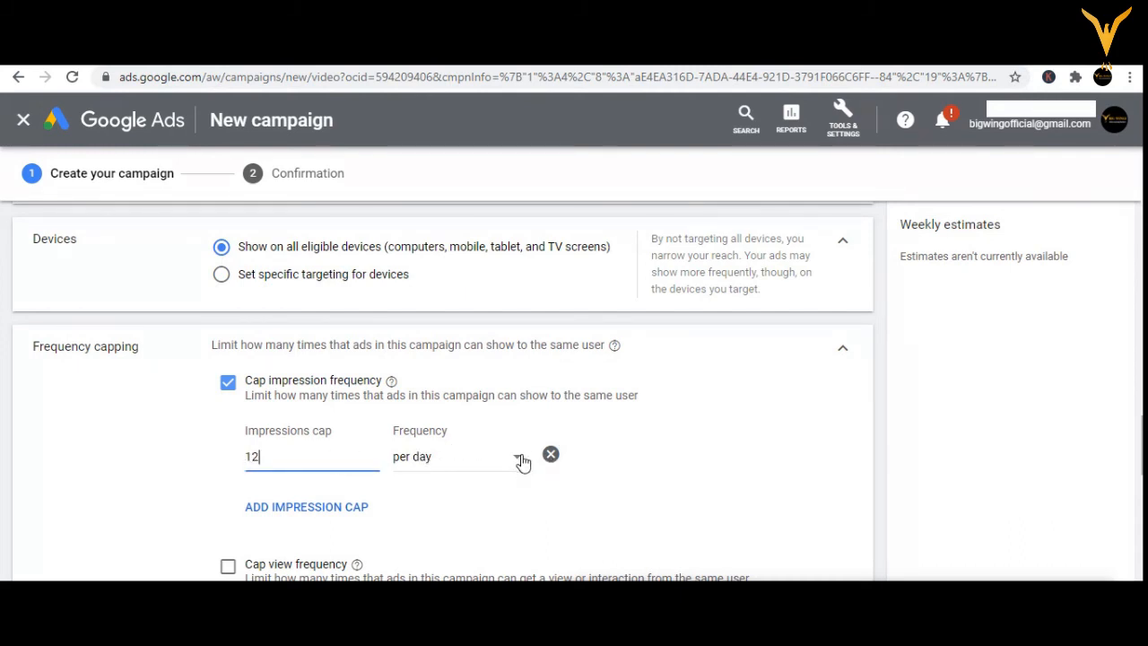
pyautogui.click(520, 460)
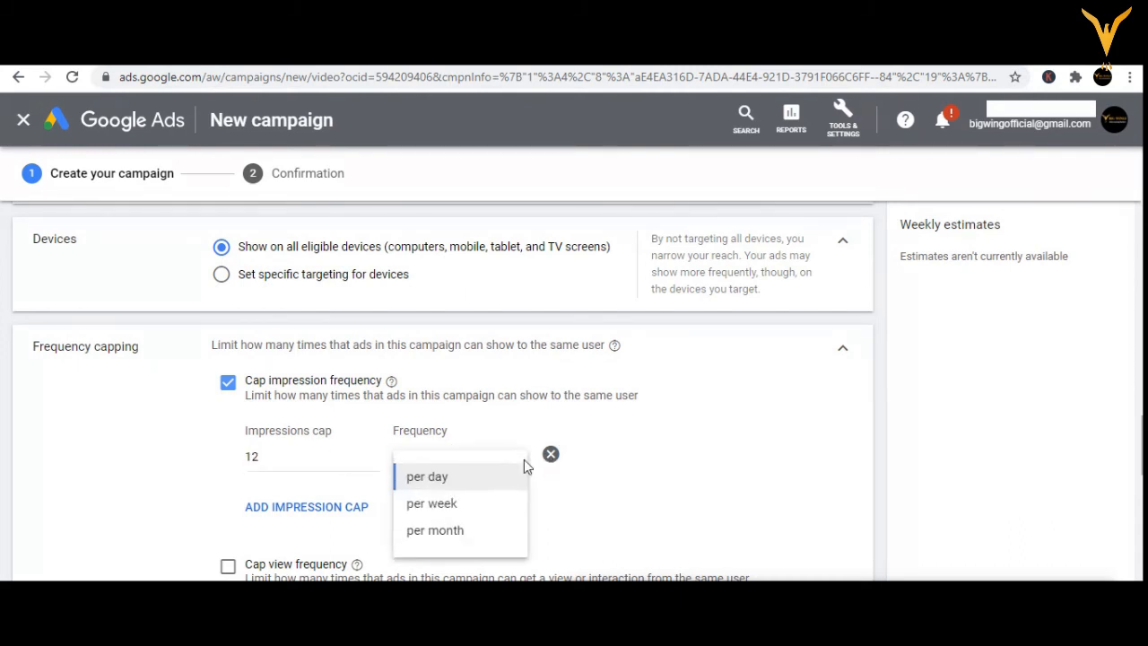
pyautogui.click(492, 505)
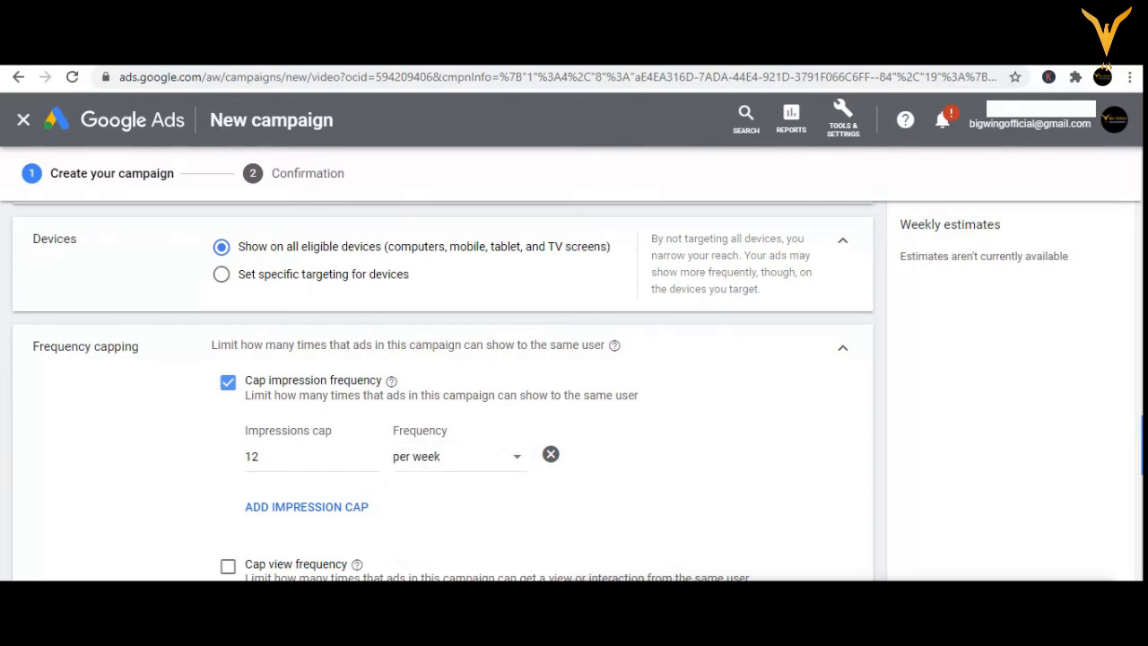
# - Enable the view frequency cap and set it to 2 views per day
pyautogui.scroll(-2, 610, 375)
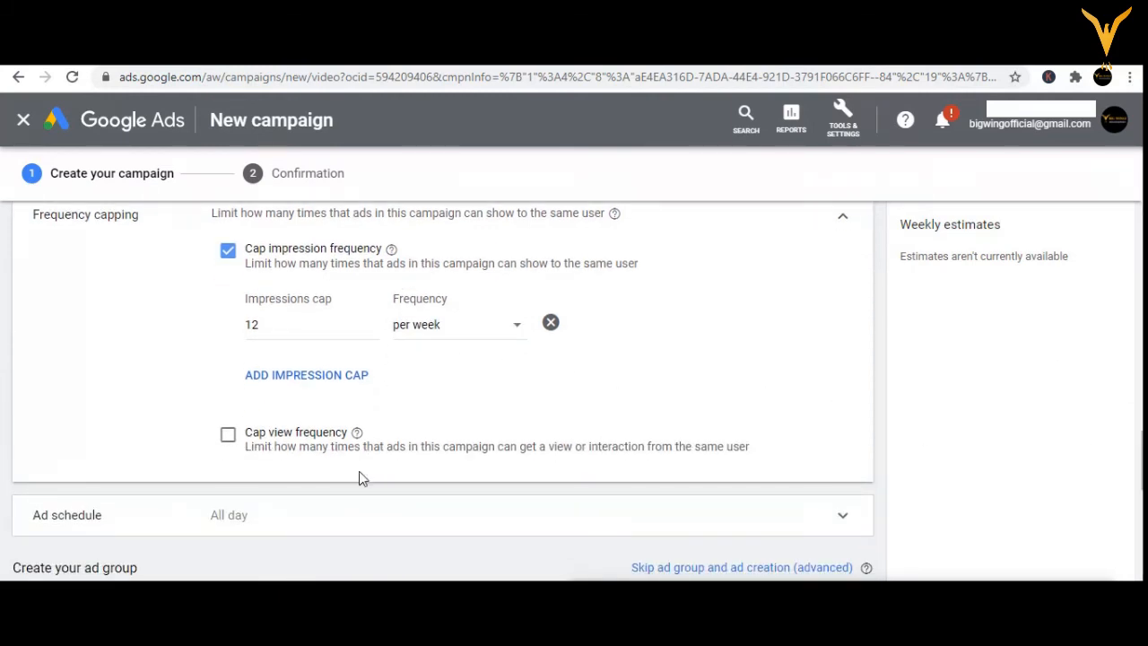
pyautogui.click(226, 436)
pyautogui.scroll(-3, 228, 441)
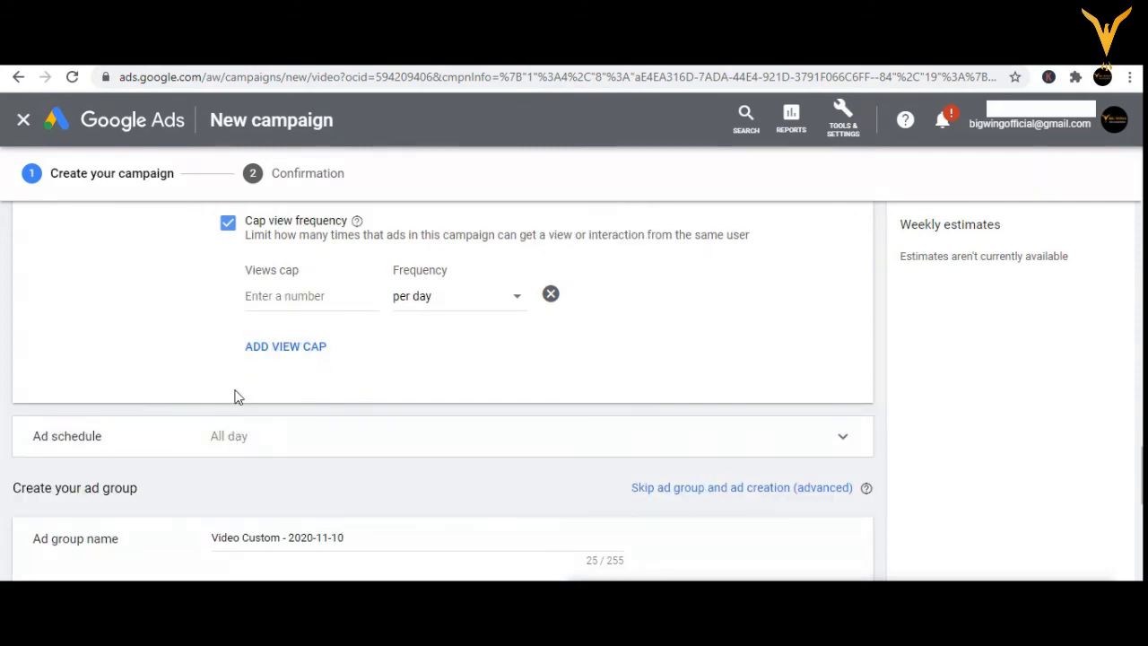
pyautogui.click(291, 297)
pyautogui.write('2')
pyautogui.press('BackSpace')
pyautogui.write('3')
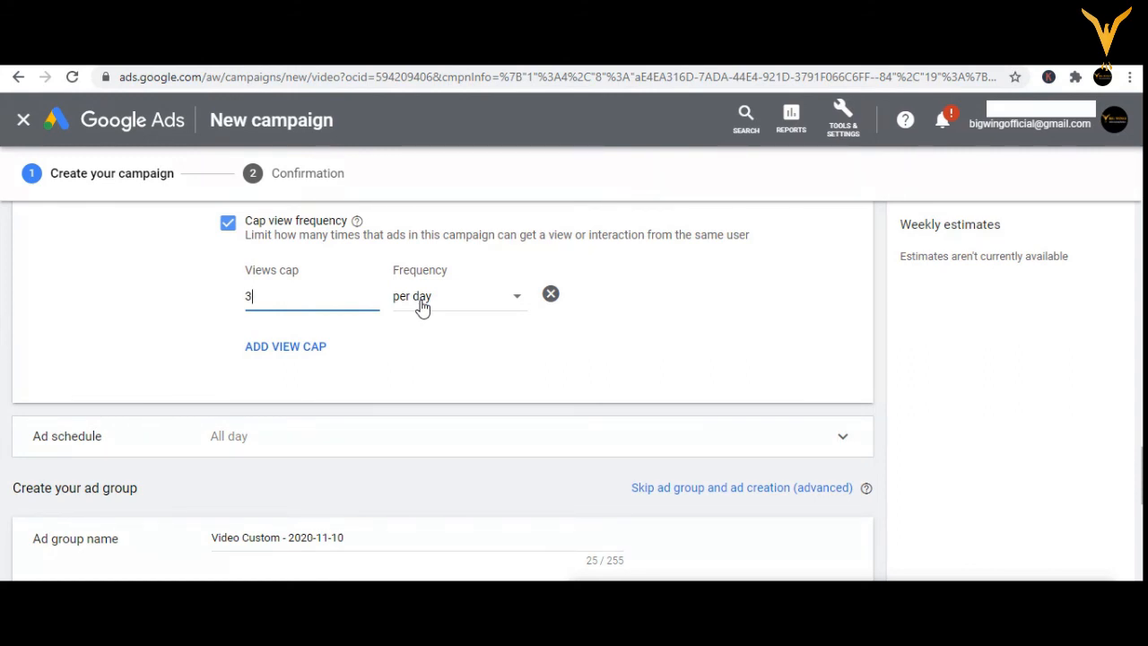
pyautogui.press('BackSpace')
pyautogui.write('3')
pyautogui.press('BackSpace')
pyautogui.write('2')
# - Expand the ad schedule and examine its day and time settings
pyautogui.scroll(-3, 443, 391)
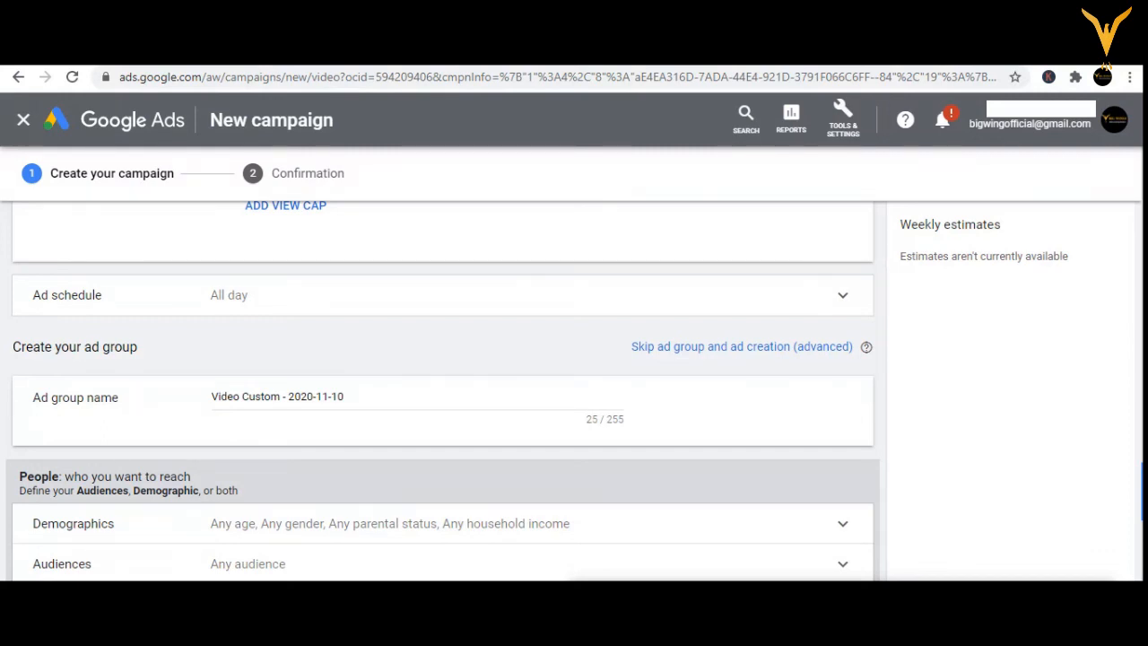
pyautogui.click(841, 301)
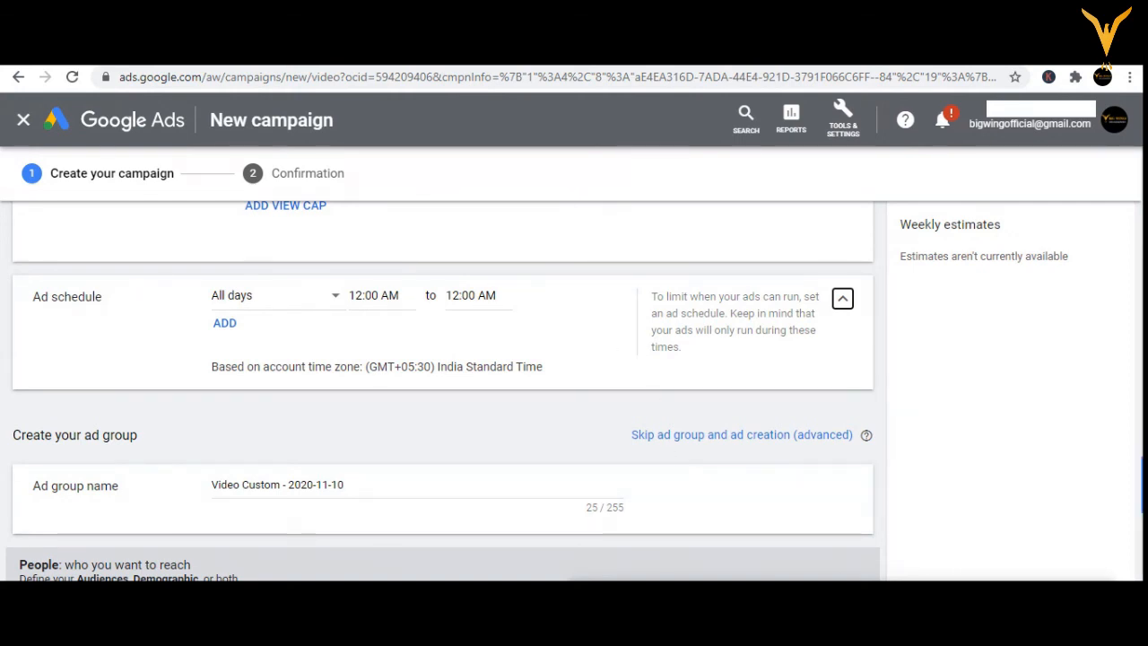
pyautogui.moveTo(1143, 500); pyautogui.dragTo(1141, 363)
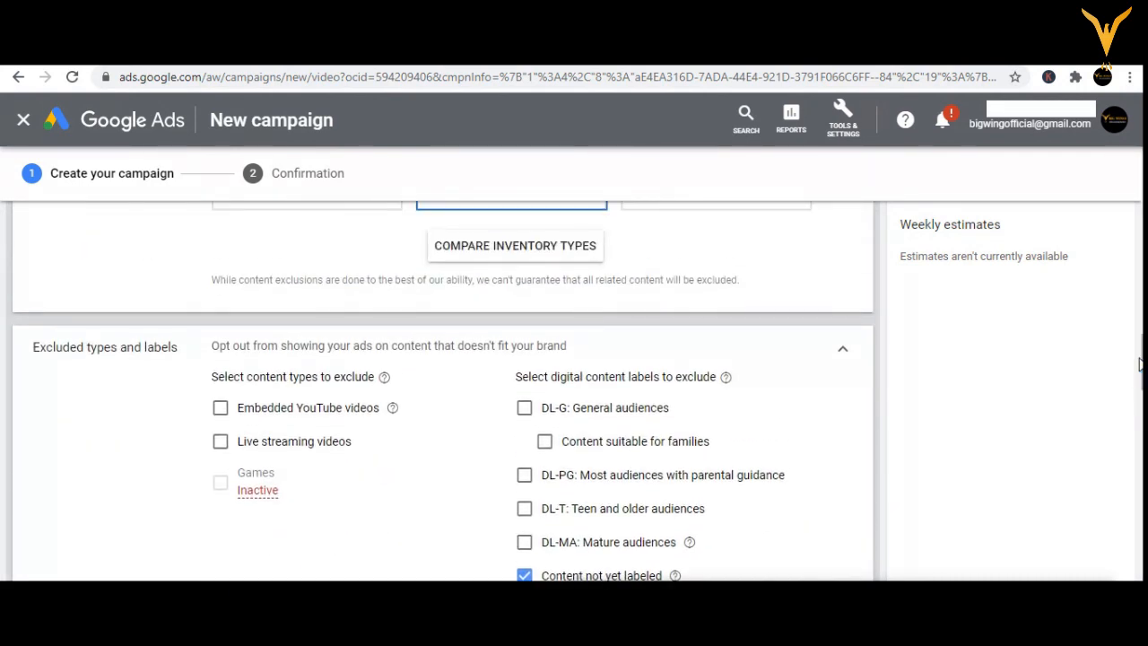